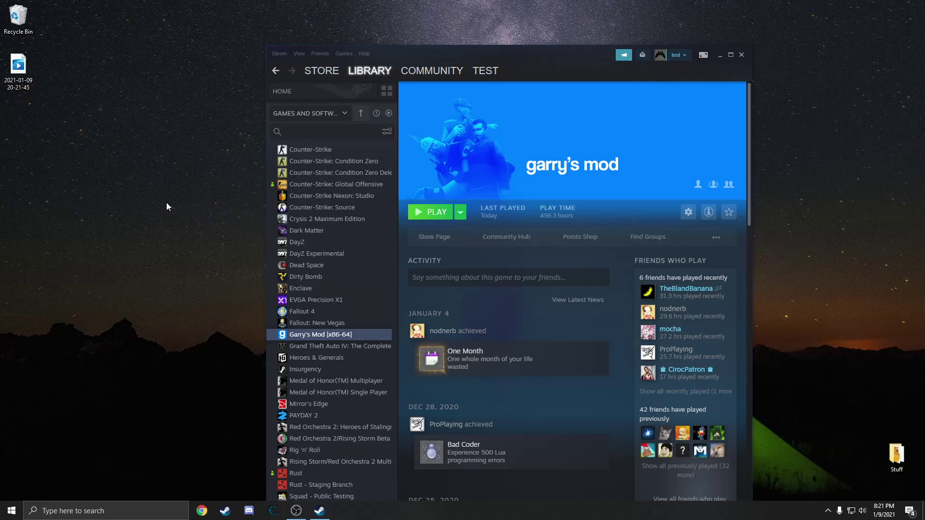
# Step: Maximize the Steam window and open Garry's Mod's local installation folder from the game's properties
pyautogui.doubleClick(542, 79)
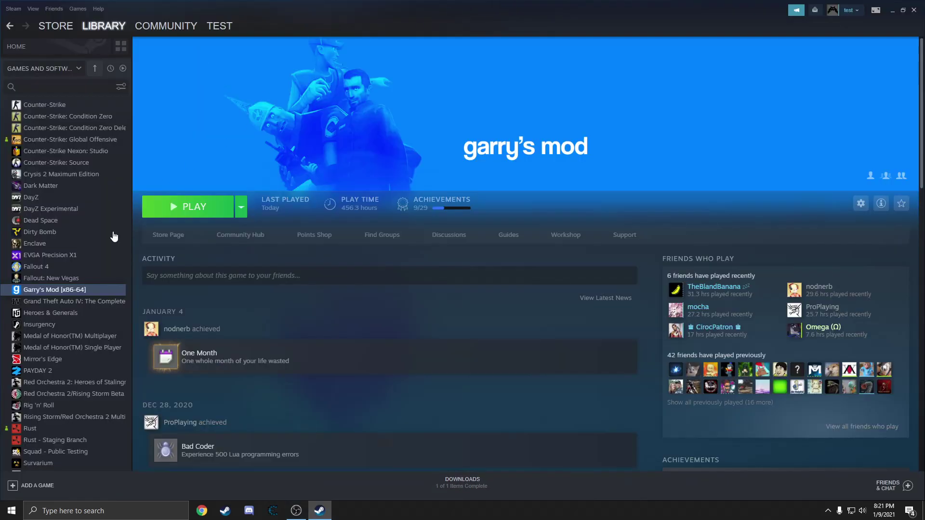
pyautogui.rightClick(74, 289)
pyautogui.click(102, 352)
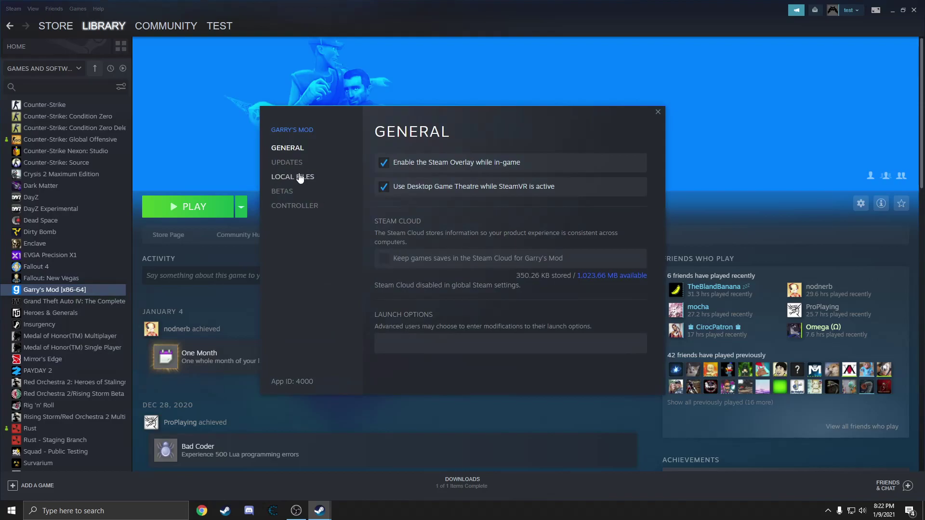
pyautogui.click(299, 178)
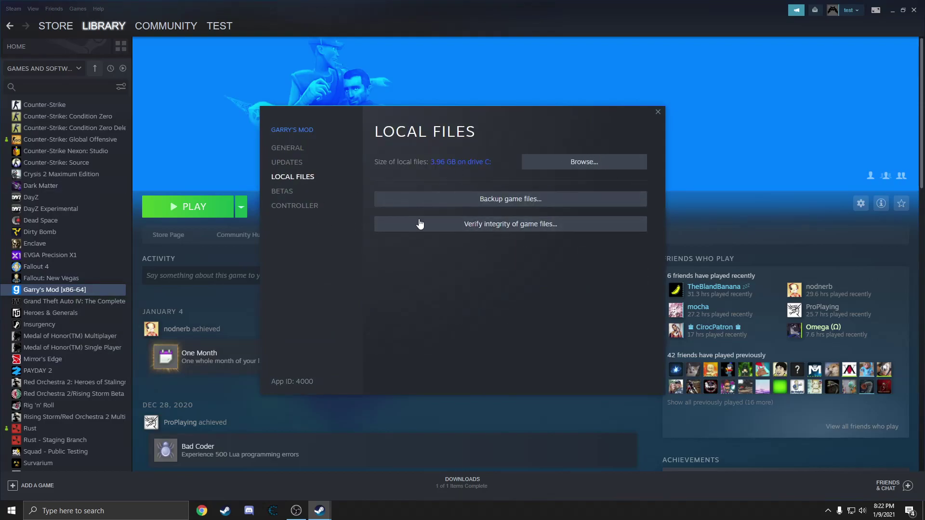
pyautogui.click(581, 163)
# Step: Go to the cfg folder inside garrysmod and open the autoexec file in Notepad
pyautogui.click(352, 213)
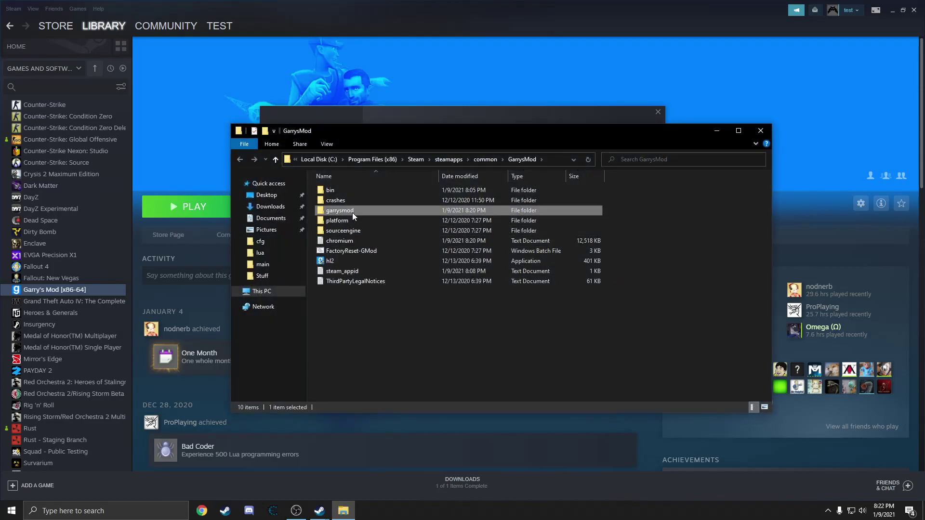
pyautogui.doubleClick(352, 212)
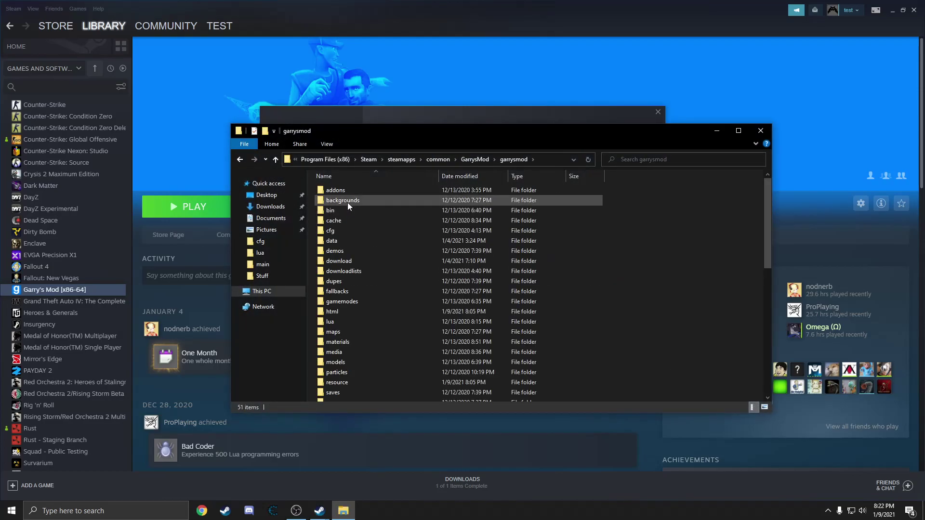
pyautogui.doubleClick(346, 230)
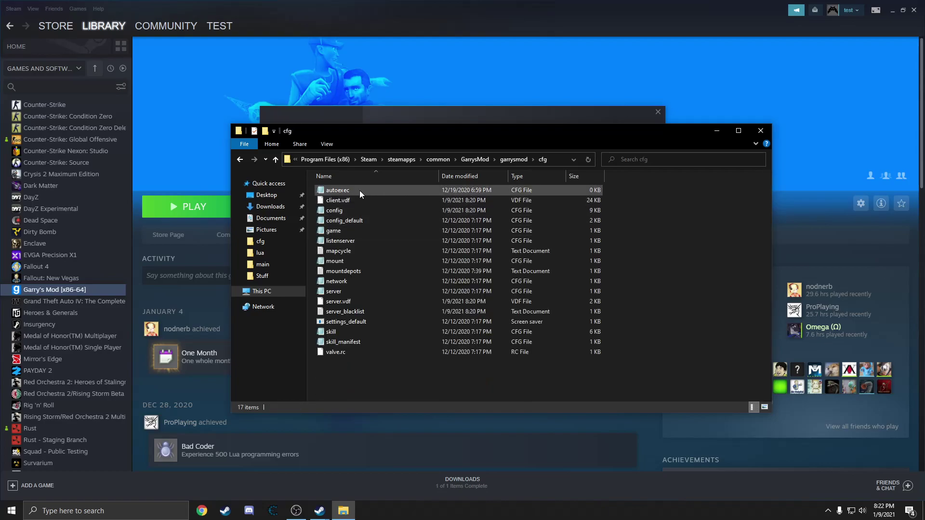
pyautogui.click(414, 191)
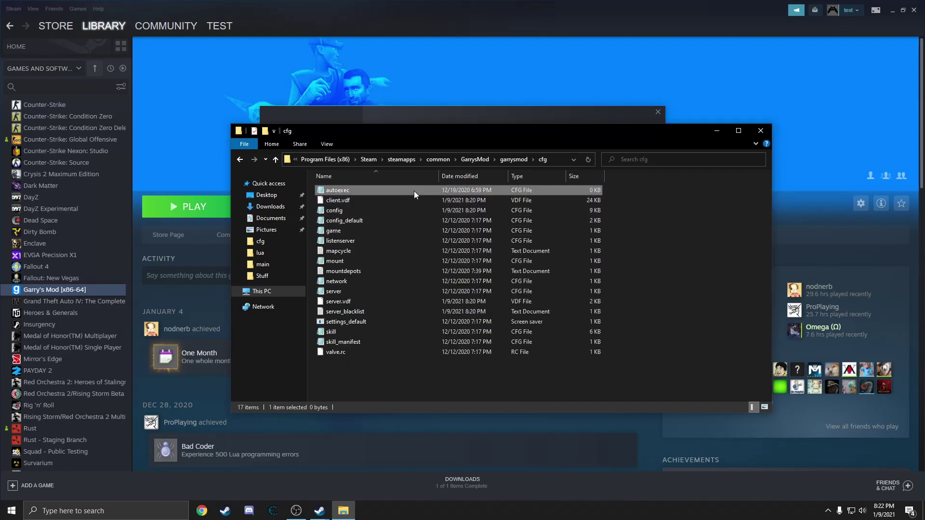
pyautogui.rightClick(414, 191)
pyautogui.click(393, 189)
pyautogui.doubleClick(393, 189)
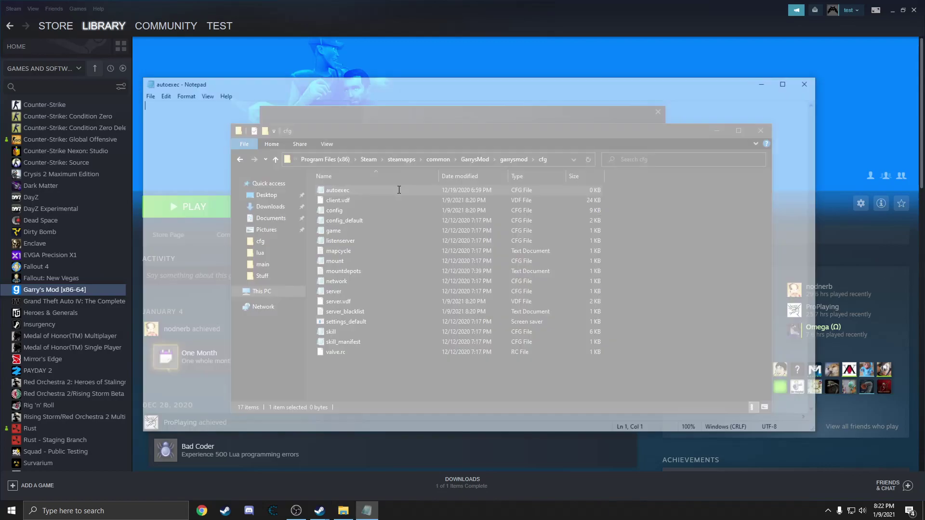
# Step: Enter gmod_mcore_test 1, mat_queue_mode -1 and cl_threaded_bone_setup 1 on separate lines in autoexec and save the file
pyautogui.write('gmod_mcore_test 1 mat_queue_mode -1 cl_threaded_bone_setup 1')
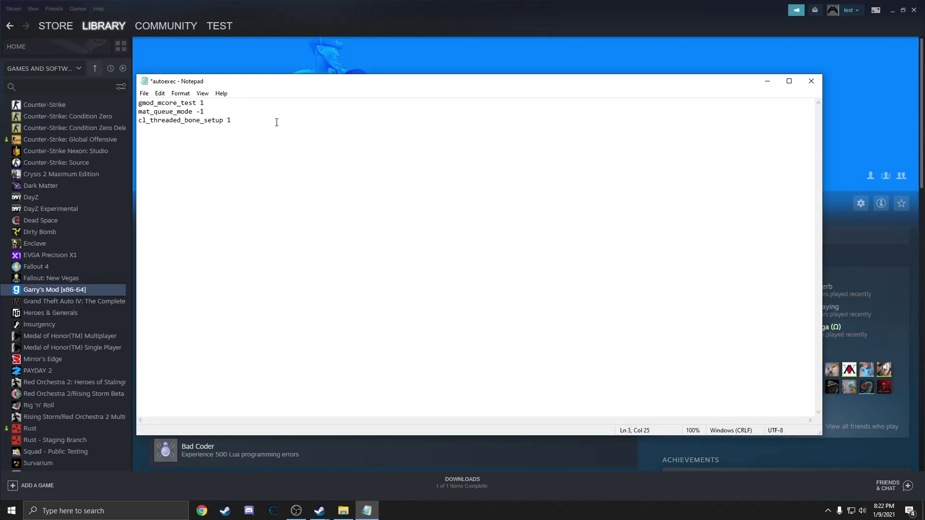
pyautogui.moveTo(183, 84); pyautogui.dragTo(404, 136)
pyautogui.moveTo(340, 128); pyautogui.dragTo(133, 148)
pyautogui.click(604, 289)
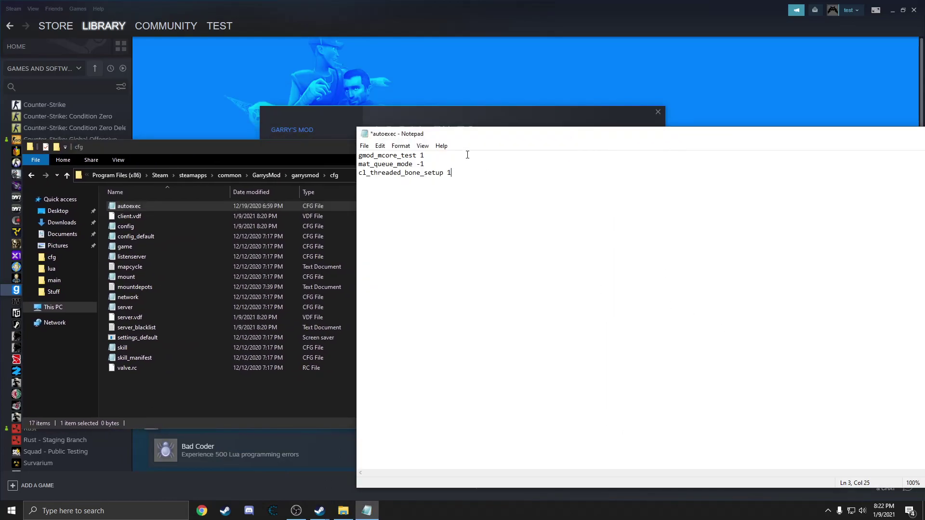
pyautogui.moveTo(390, 138); pyautogui.dragTo(370, 103)
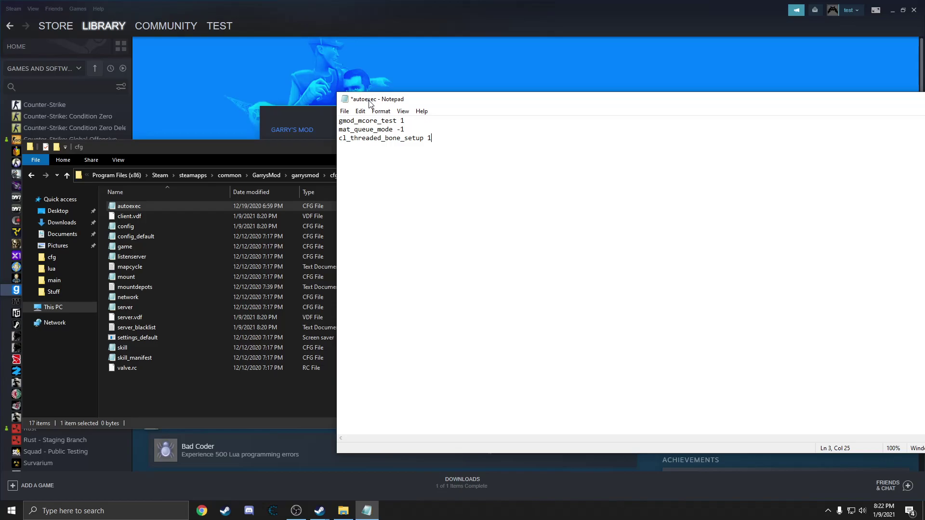
pyautogui.click(344, 111)
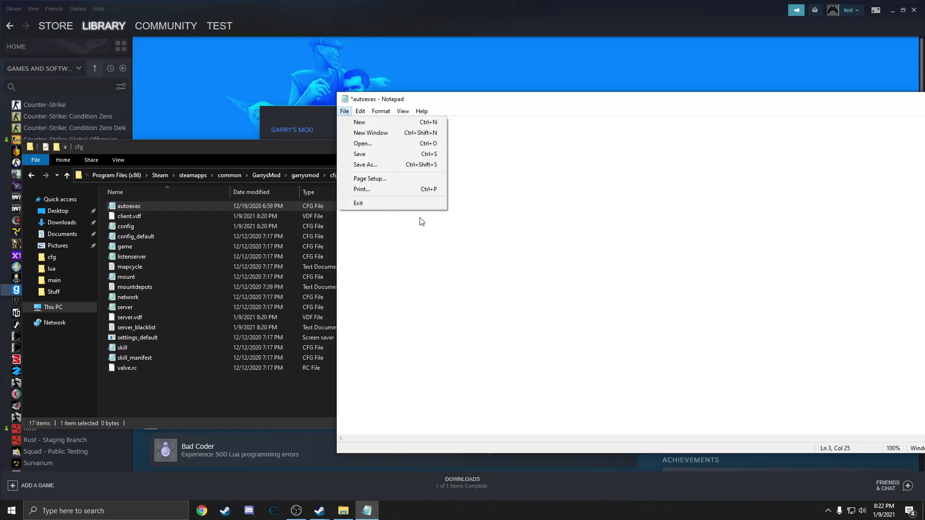
pyautogui.click(375, 160)
pyautogui.moveTo(482, 99); pyautogui.dragTo(482, 118)
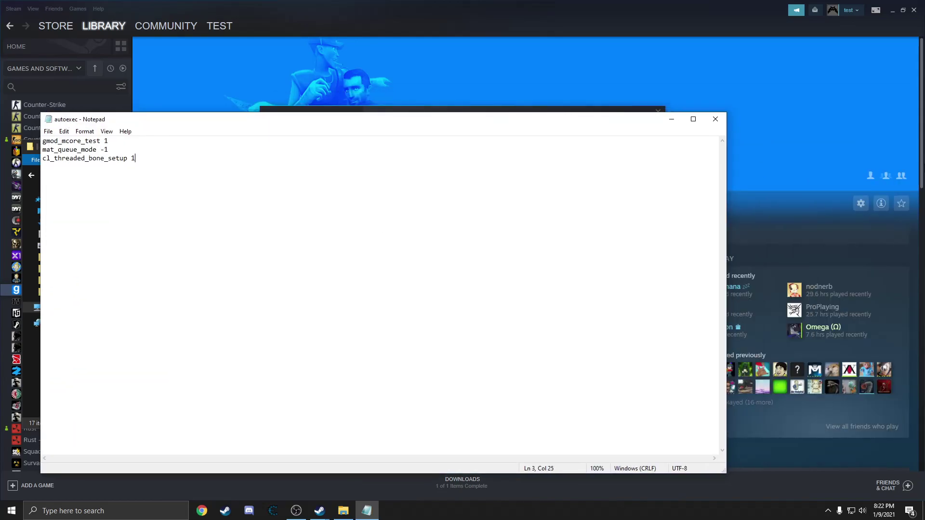
# Step: Close the autoexec file, the cfg folder window and the Garry's Mod properties
pyautogui.click(715, 118)
pyautogui.click(552, 146)
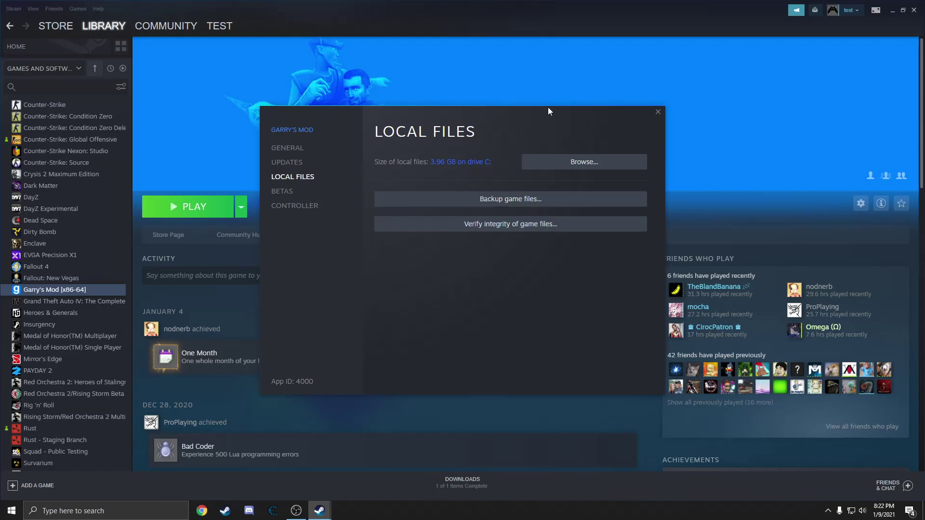
pyautogui.click(656, 113)
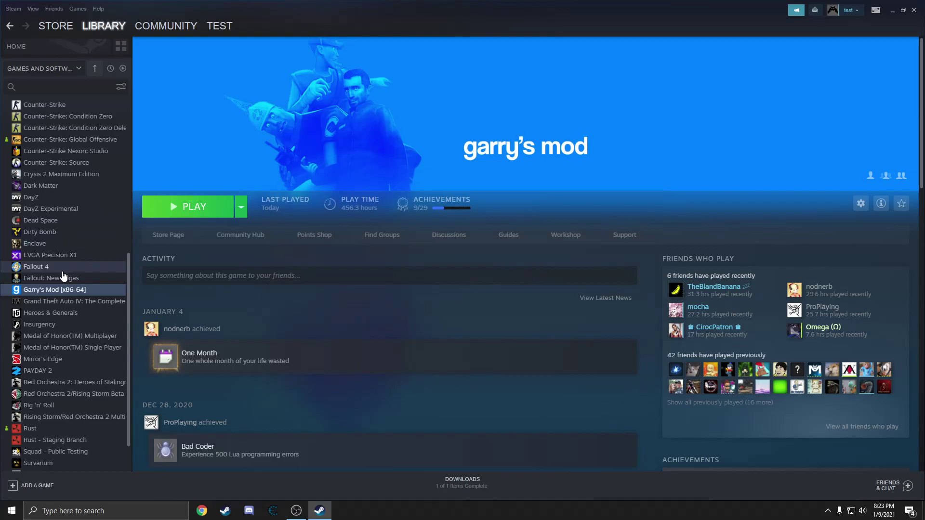
# Step: View your own Workshop files for Garry's Mod and return to the game's library page
pyautogui.click(566, 235)
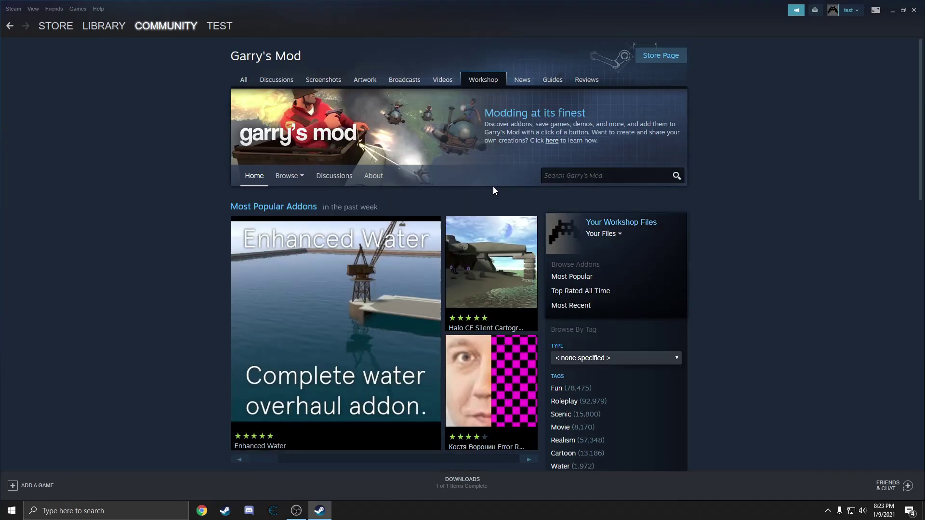
pyautogui.click(603, 222)
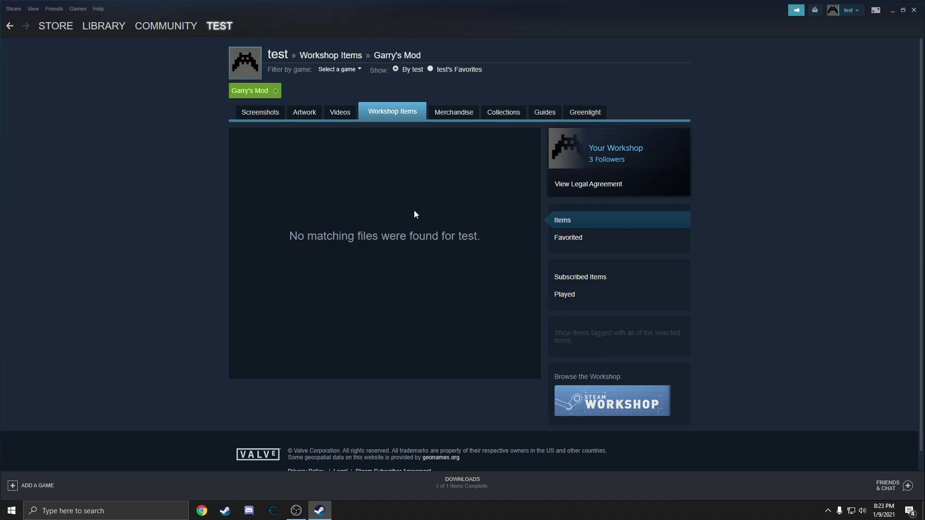
pyautogui.click(77, 9)
pyautogui.click(84, 21)
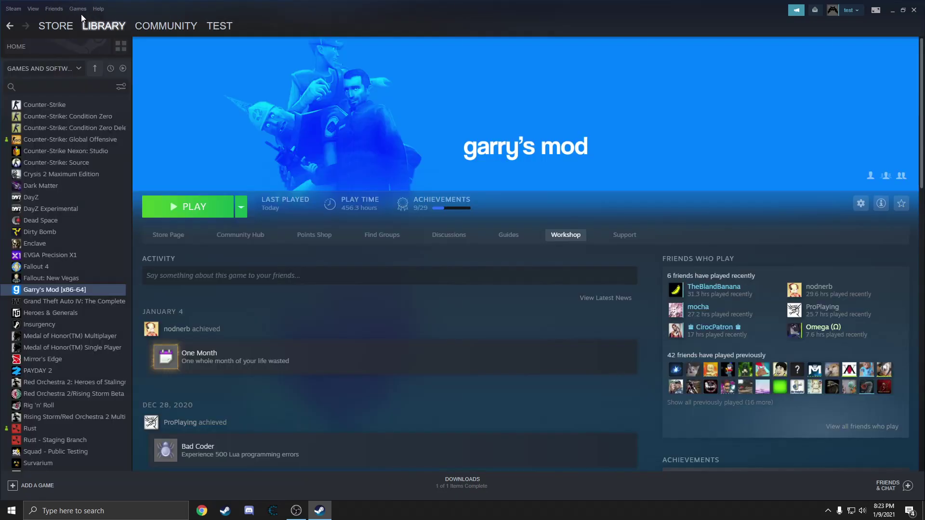
pyautogui.click(192, 212)
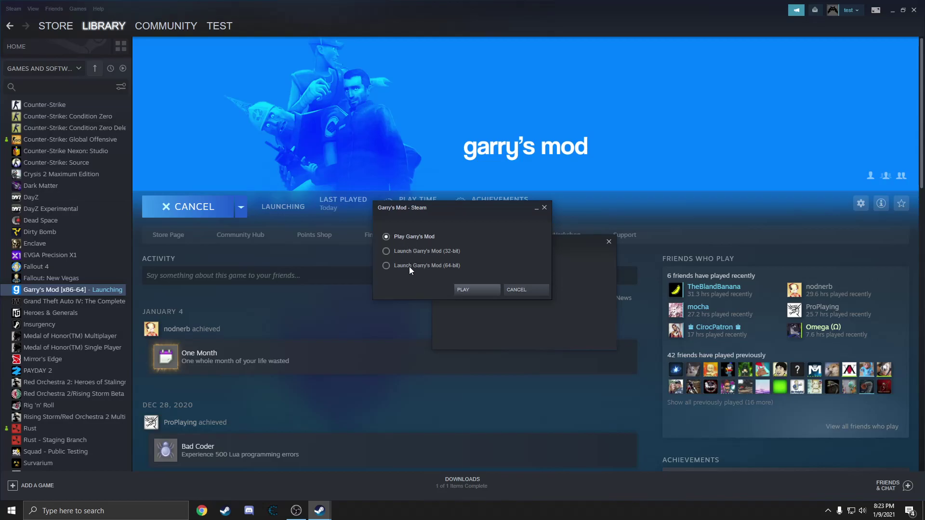
pyautogui.moveTo(401, 207); pyautogui.dragTo(340, 161)
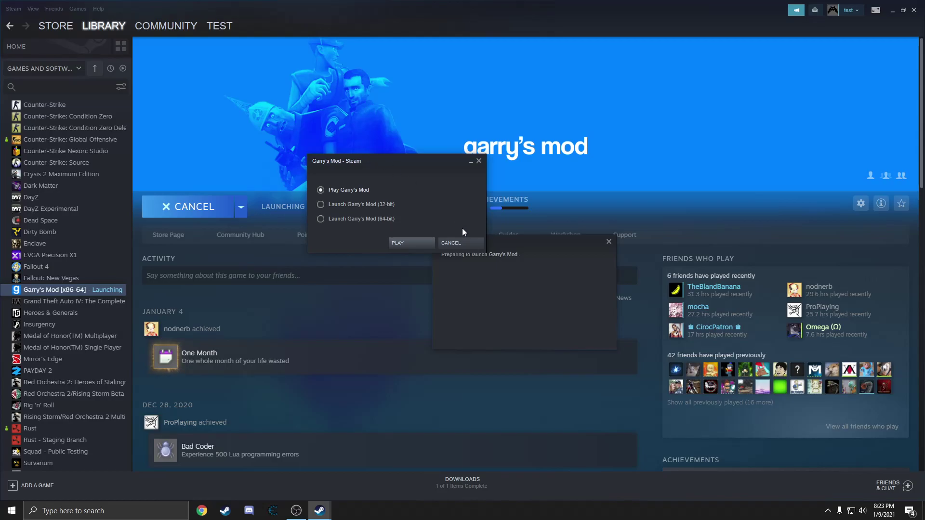
pyautogui.click(467, 244)
# Step: Examine the available beta branches in Garry's Mod's properties and close the properties without changing the selection
pyautogui.rightClick(107, 292)
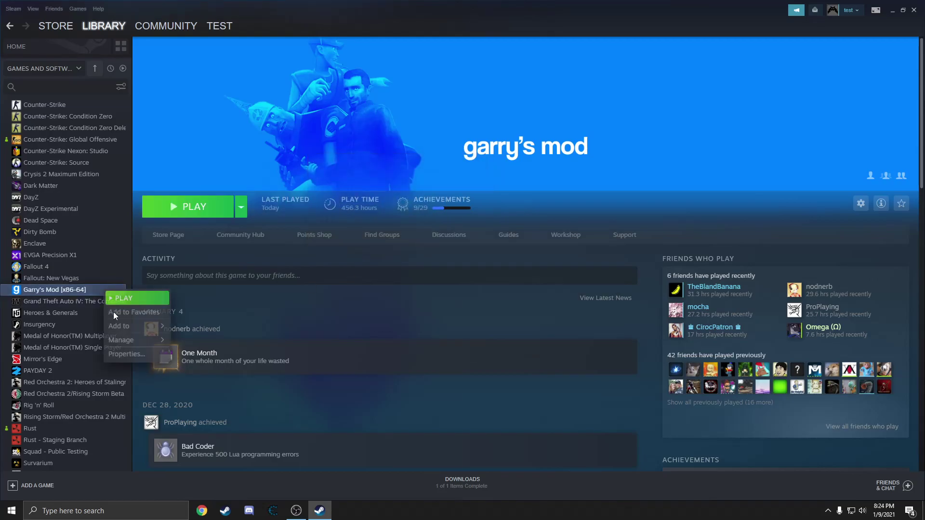
pyautogui.click(126, 354)
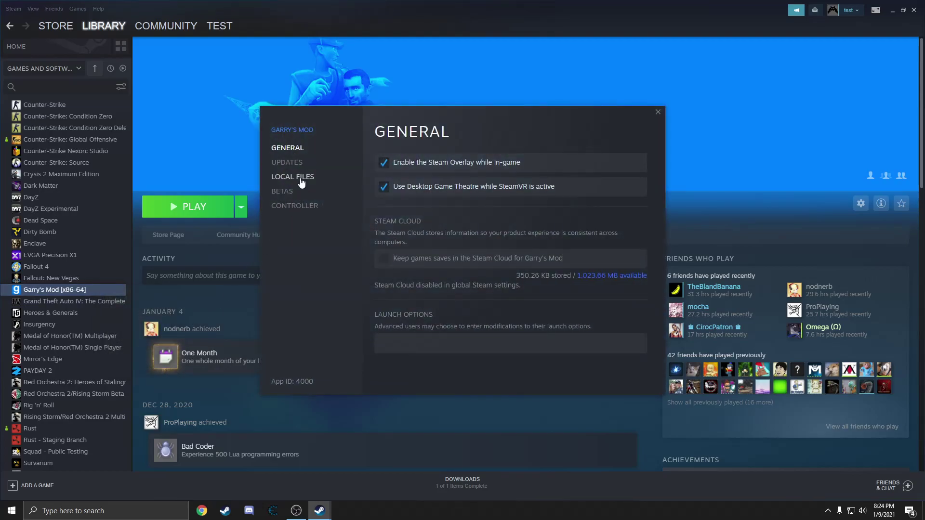
pyautogui.click(288, 193)
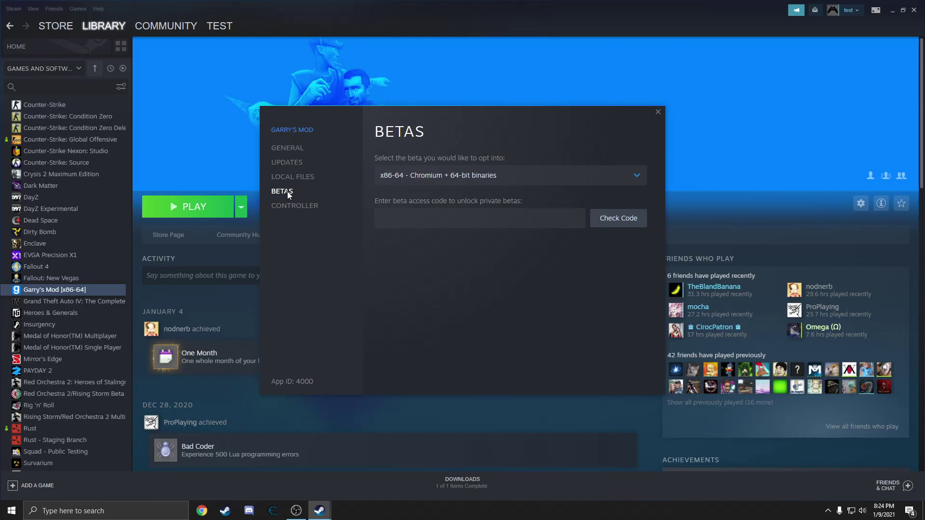
pyautogui.click(443, 177)
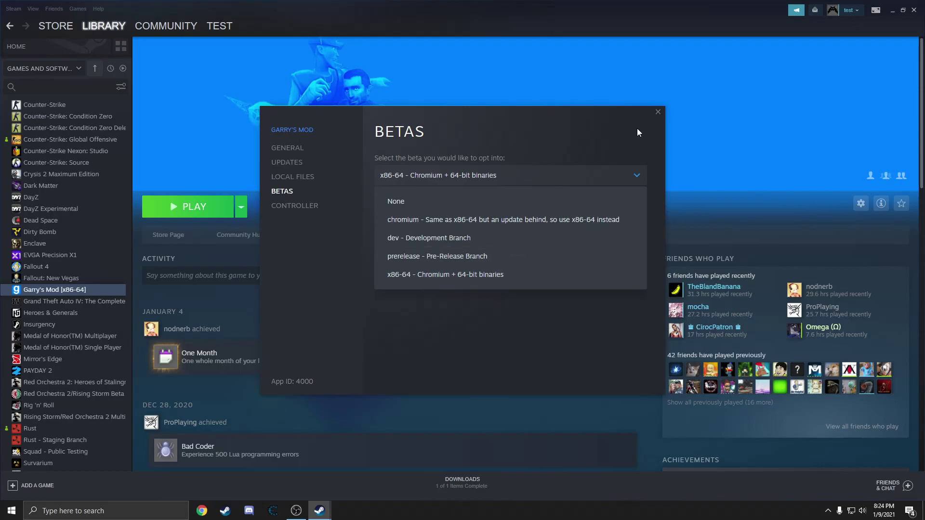
pyautogui.click(586, 127)
pyautogui.click(657, 112)
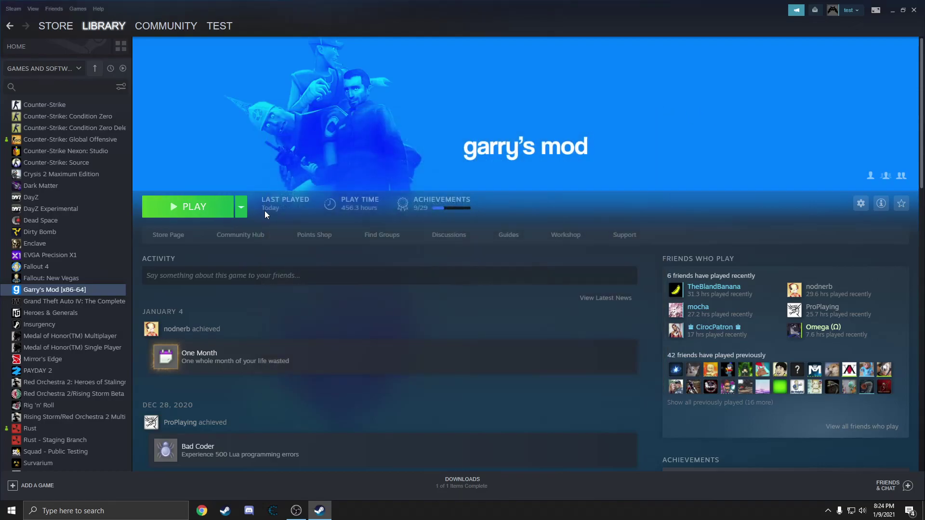
# Step: Launch Garry's Mod in its 64-bit version and minimize the Steam window
pyautogui.click(212, 208)
pyautogui.click(439, 267)
pyautogui.click(473, 289)
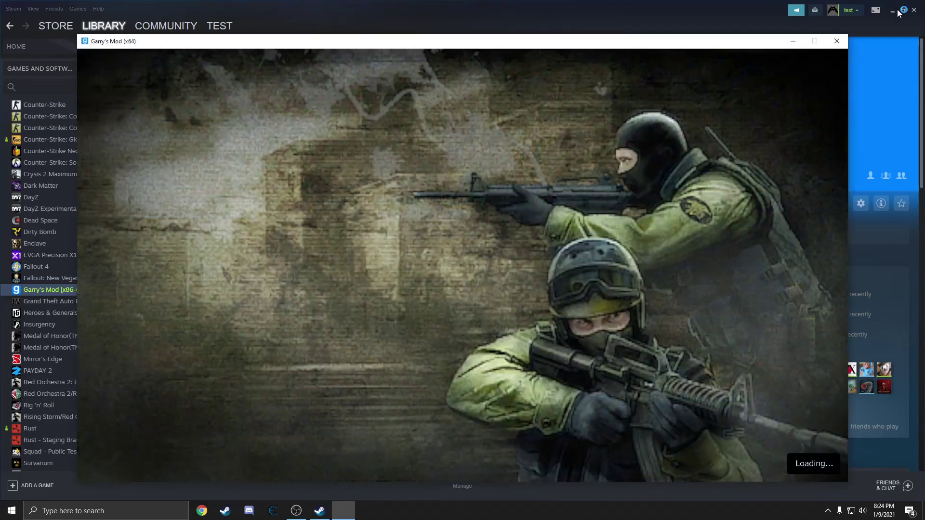
pyautogui.click(893, 11)
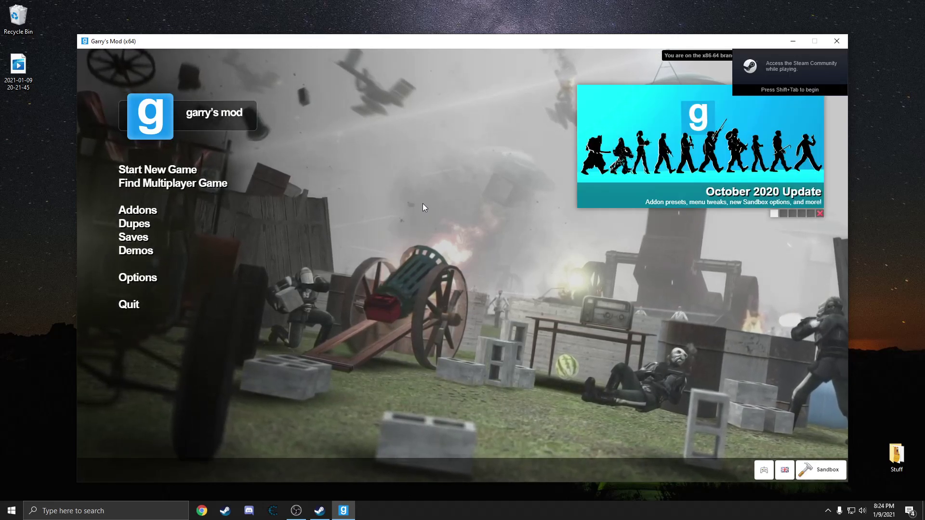
# Step: Open the advanced video settings in the game's options
pyautogui.click(145, 277)
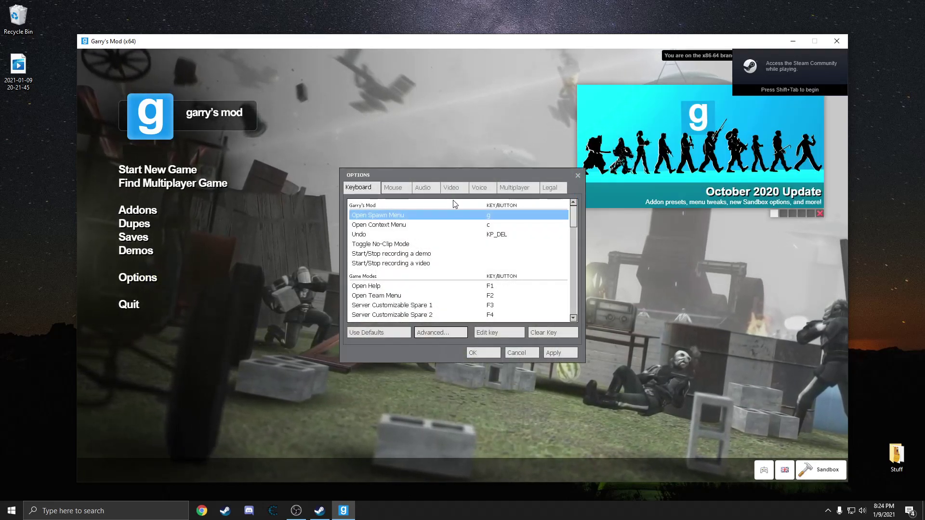
pyautogui.click(459, 186)
pyautogui.click(499, 291)
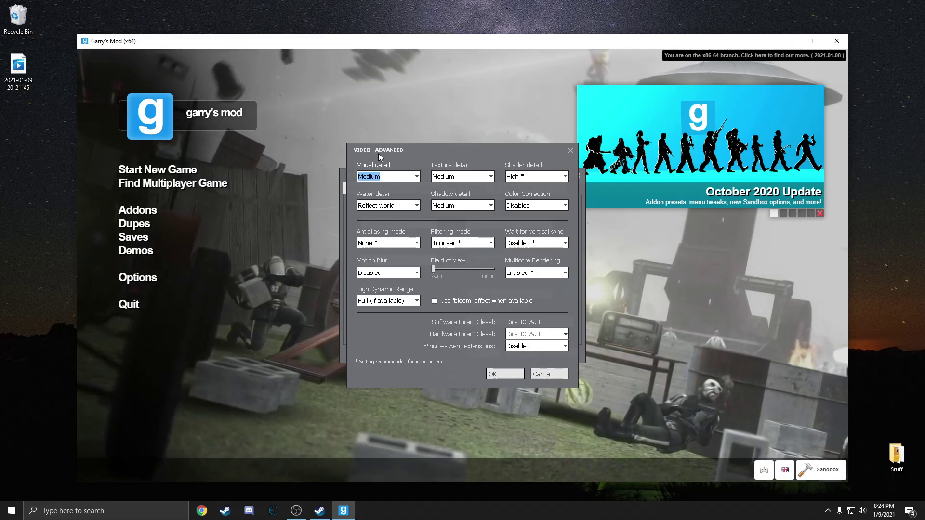
# Step: Examine the choices for model detail, shader detail, antialiasing and filtering mode, and accept the advanced video settings
pyautogui.click(398, 176)
pyautogui.click(398, 177)
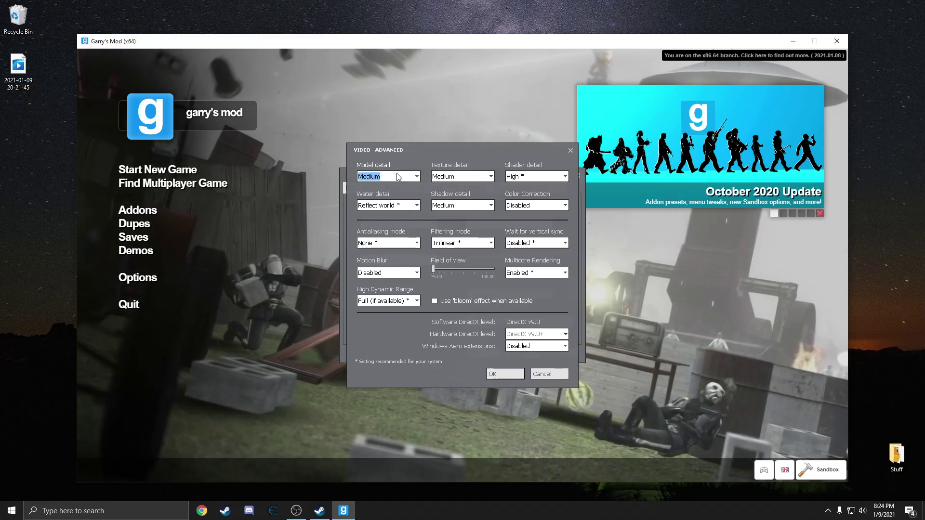
pyautogui.click(528, 176)
pyautogui.click(529, 179)
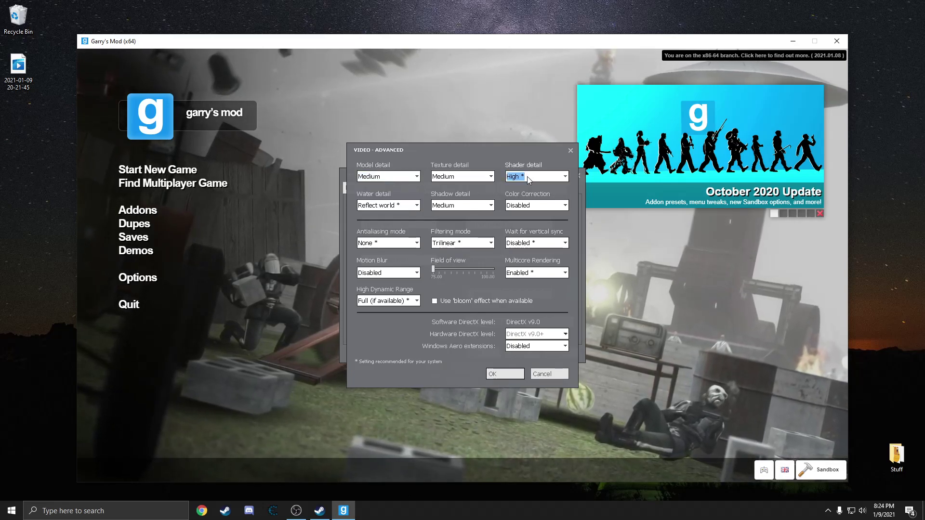
pyautogui.click(388, 244)
pyautogui.click(388, 245)
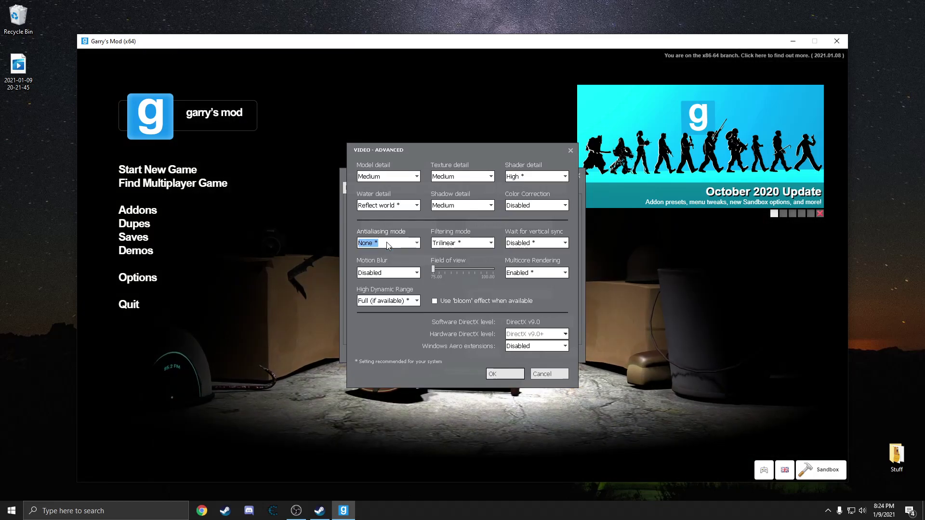
pyautogui.click(470, 244)
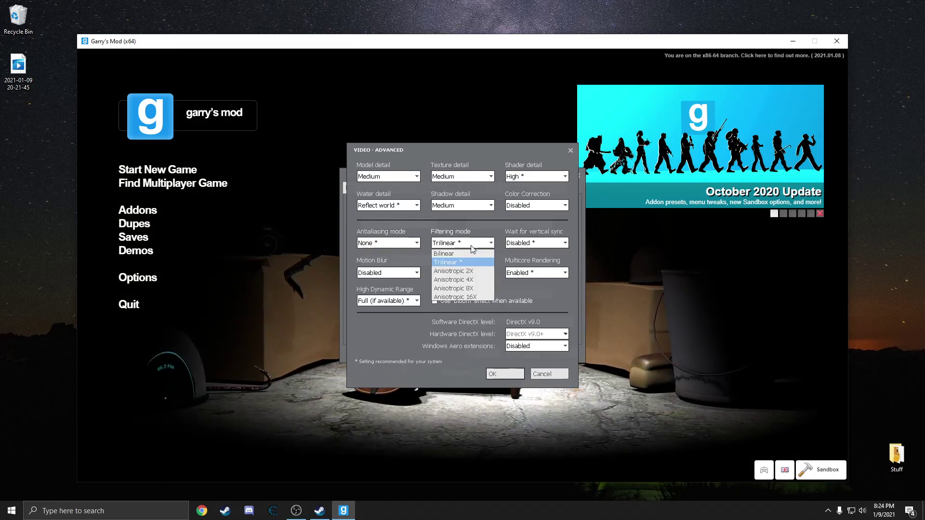
pyautogui.click(470, 246)
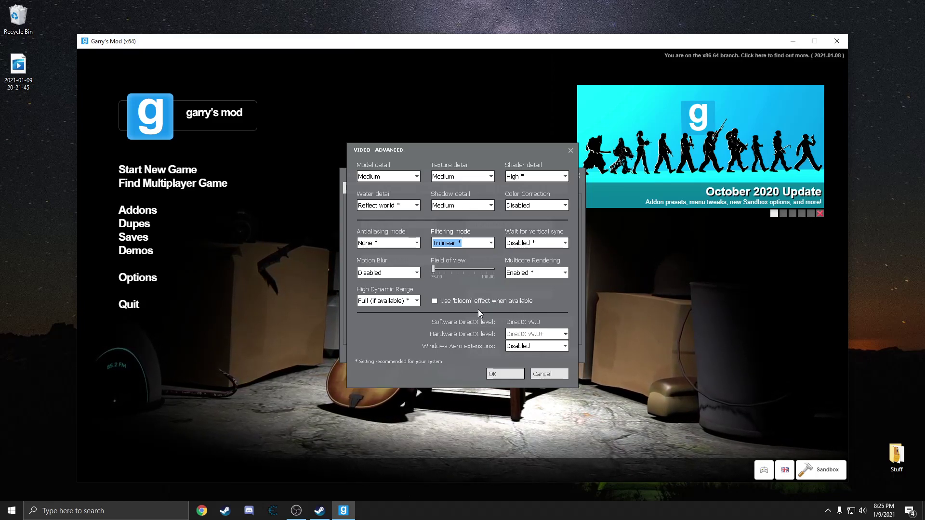
pyautogui.click(511, 374)
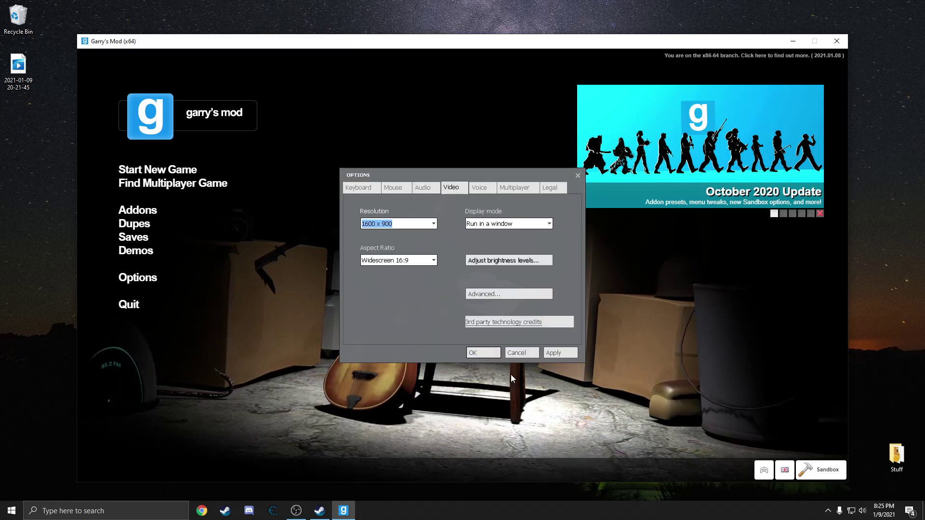
# Step: Apply the video settings, examine the available display modes and accept the options with Run in a window kept
pyautogui.click(549, 353)
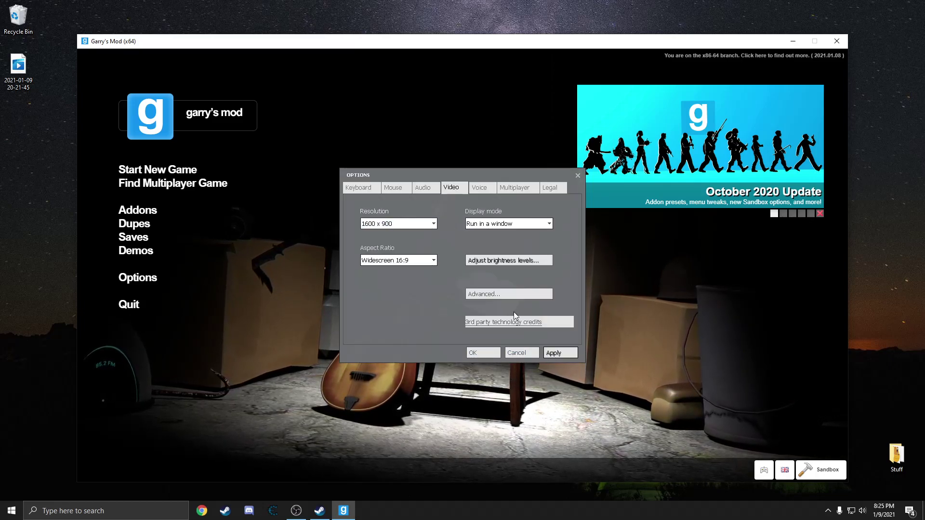
pyautogui.click(489, 226)
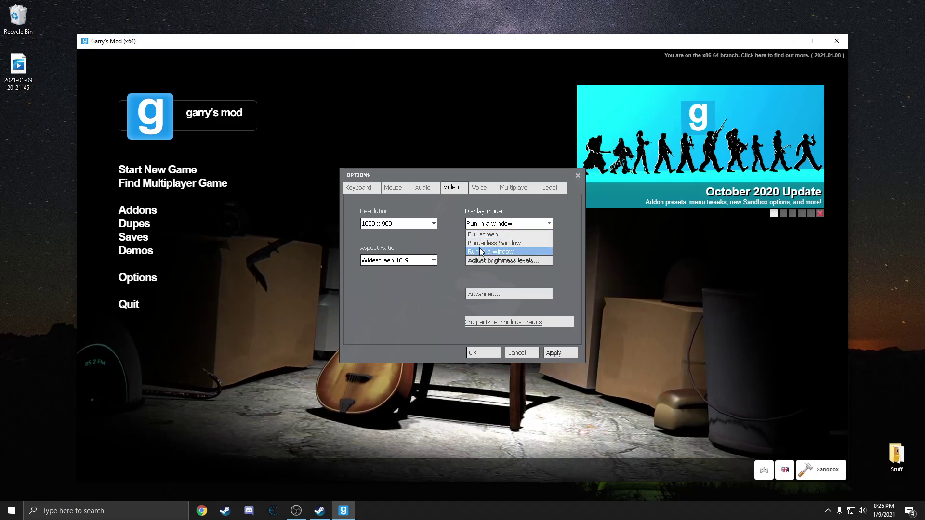
pyautogui.click(484, 225)
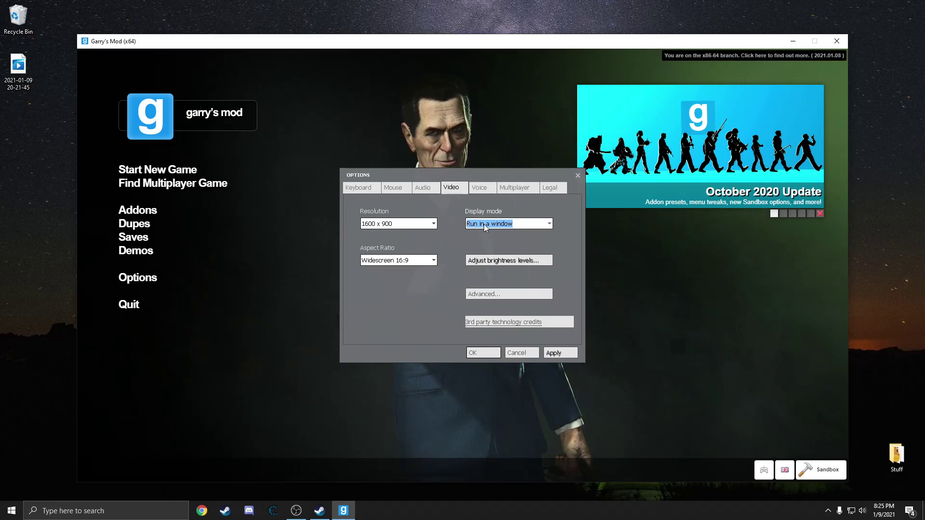
pyautogui.click(484, 224)
pyautogui.click(486, 224)
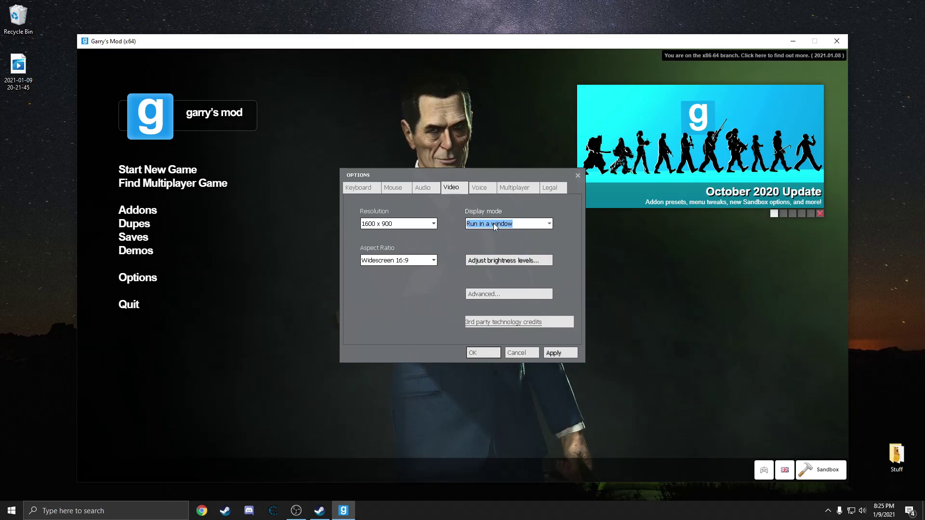
pyautogui.click(490, 225)
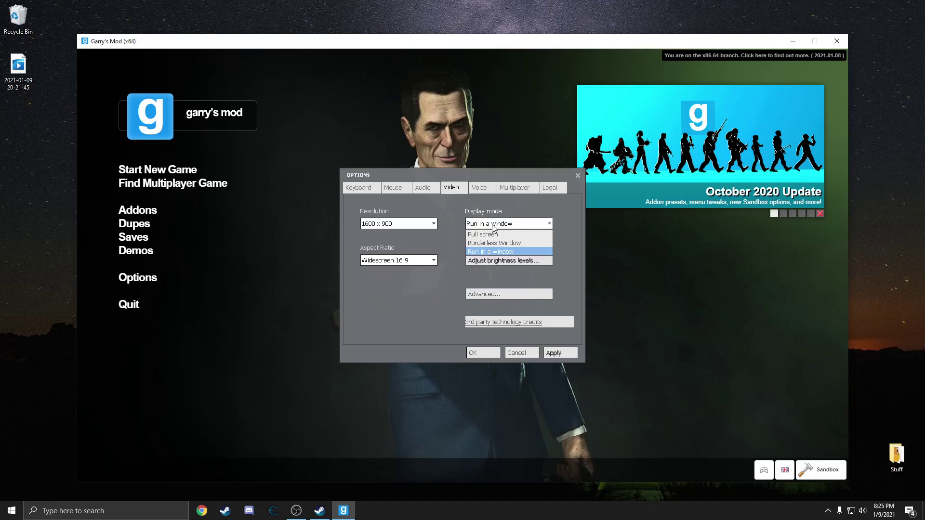
pyautogui.click(447, 228)
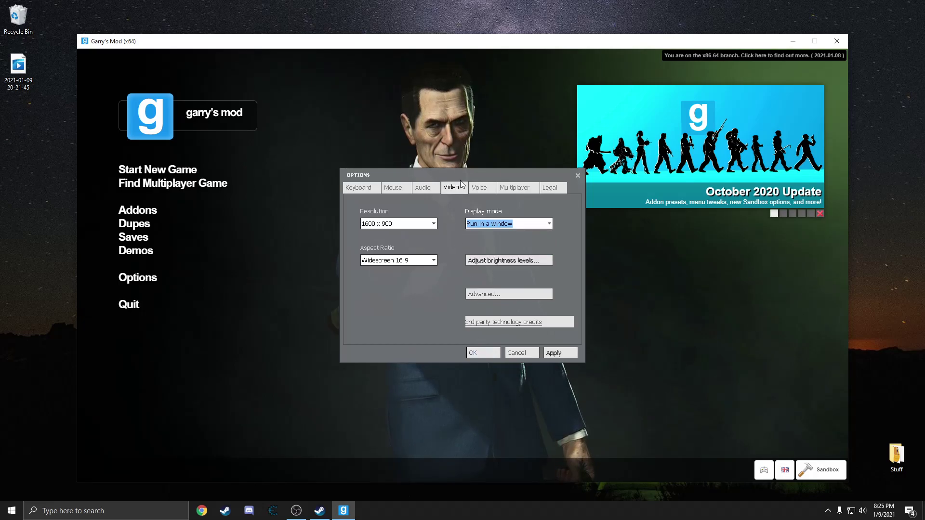
pyautogui.click(483, 353)
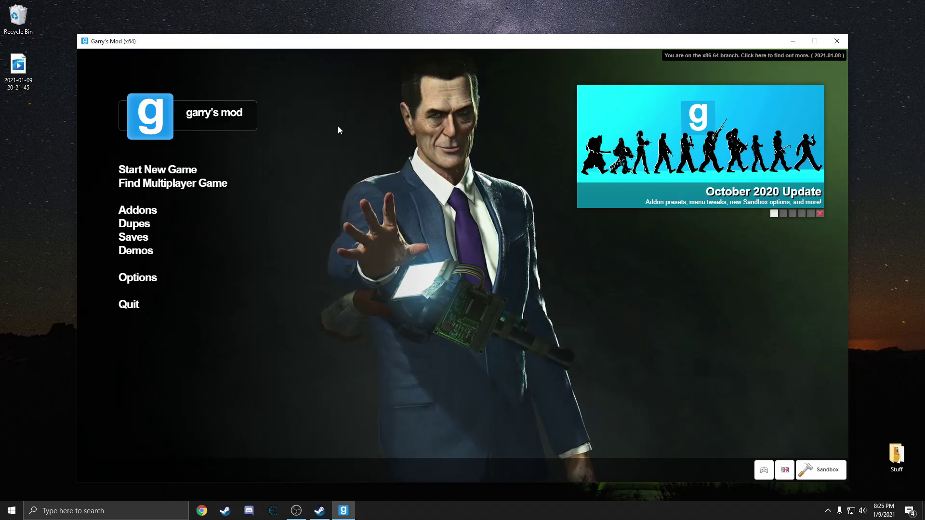
# Step: Open the web browser in the Steam overlay, widen its window slightly and move it up
pyautogui.hotkey('shift', 'Tab')
pyautogui.click(344, 453)
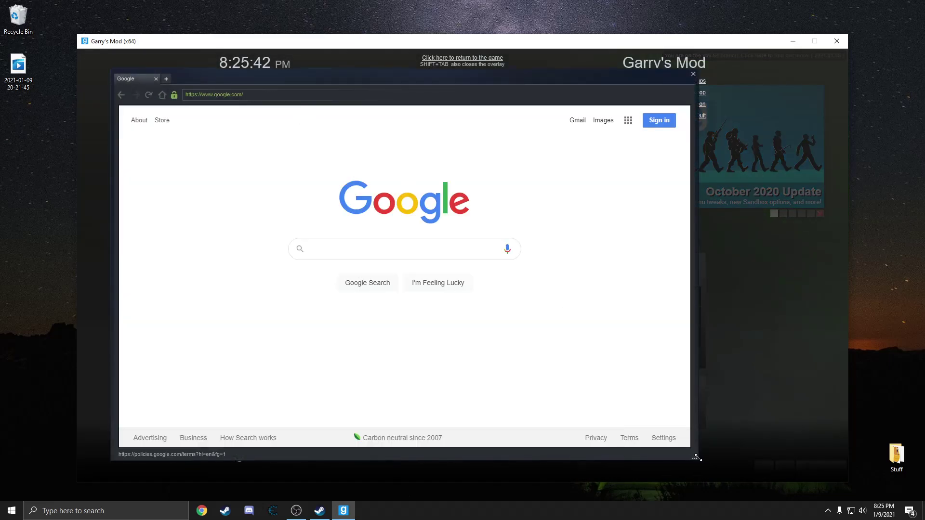
pyautogui.moveTo(696, 456); pyautogui.dragTo(724, 455)
pyautogui.moveTo(389, 86); pyautogui.dragTo(388, 67)
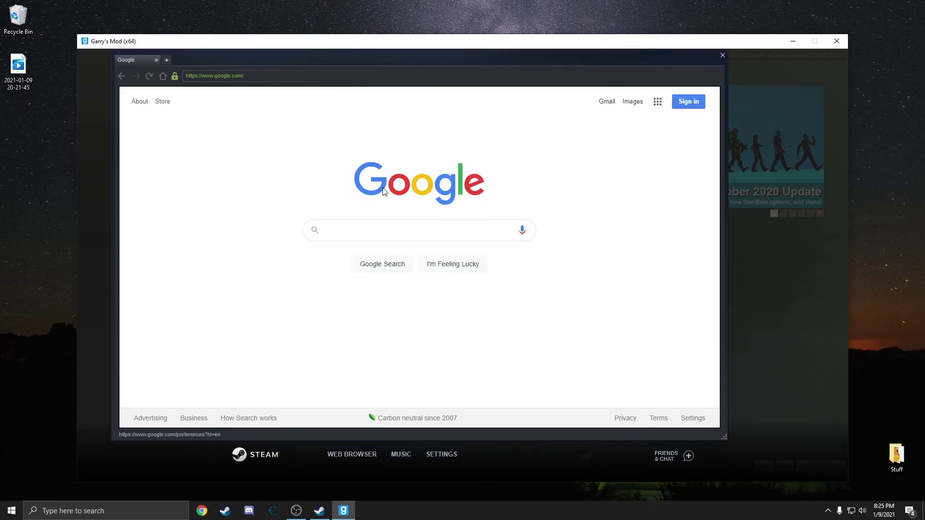
# Step: Search Google for "intel driver update" and view Intel's Driver & Support Assistant page
pyautogui.click(363, 233)
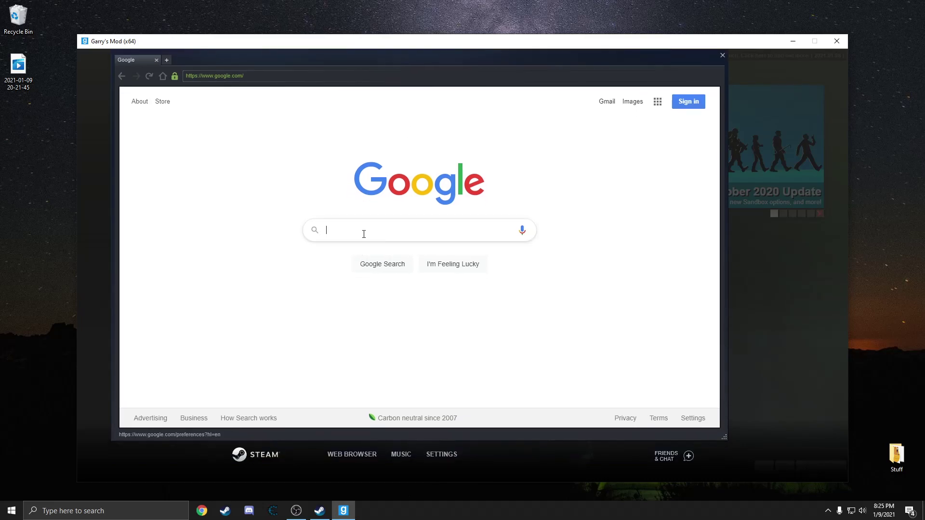
pyautogui.click(265, 250)
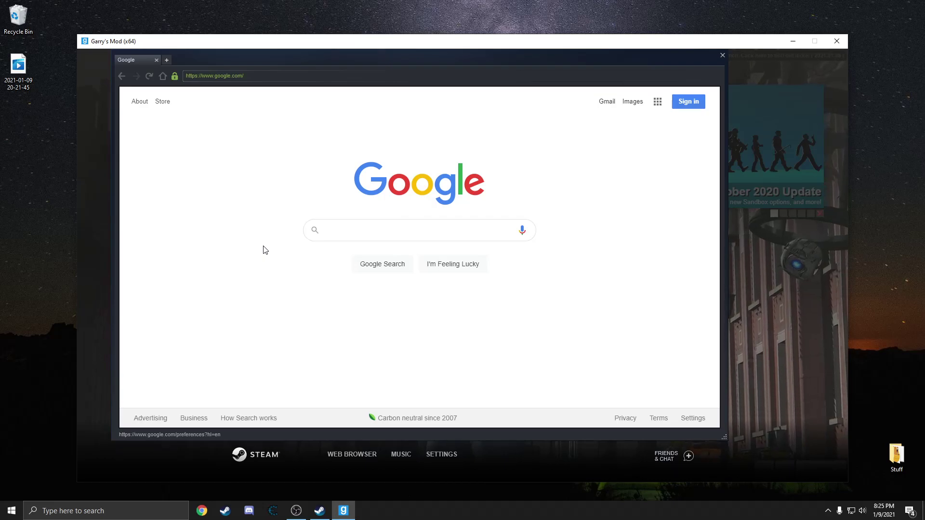
pyautogui.click(357, 226)
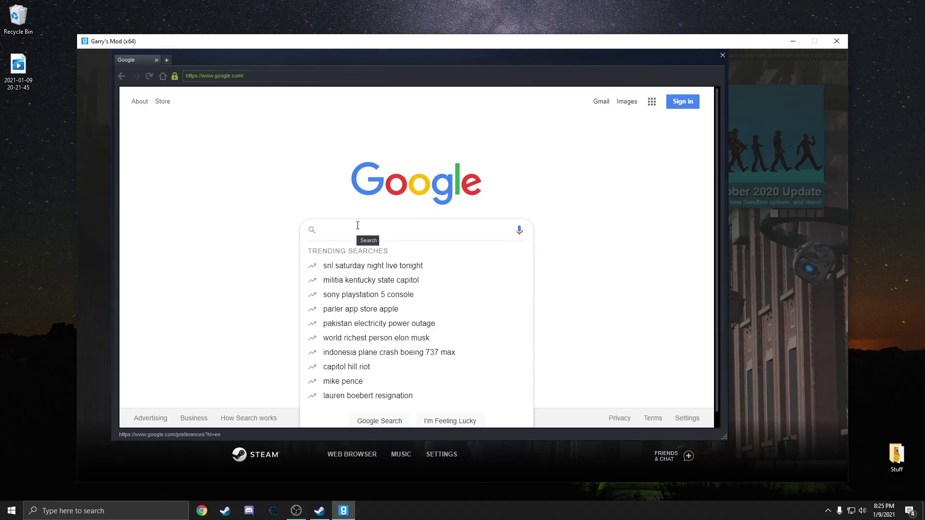
pyautogui.write('intel drv')
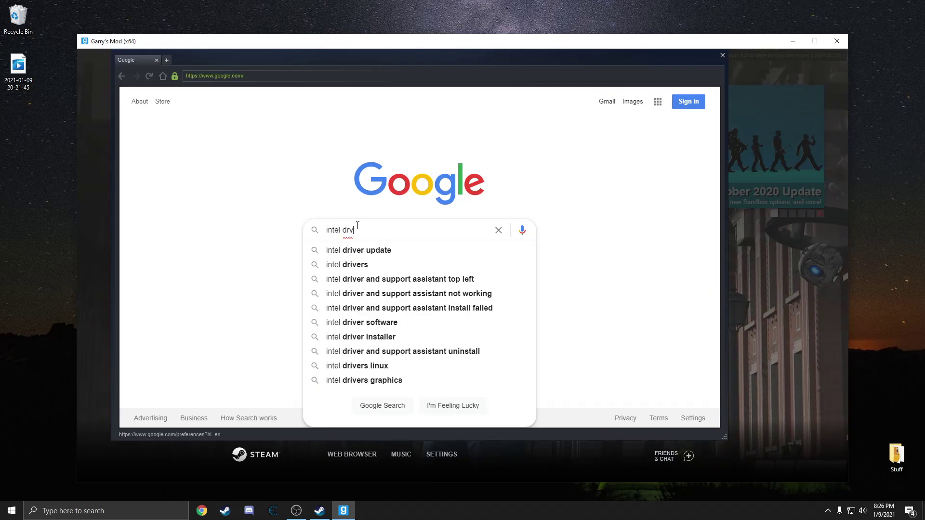
pyautogui.press('BackSpace')
pyautogui.write('iver update')
pyautogui.press('Return')
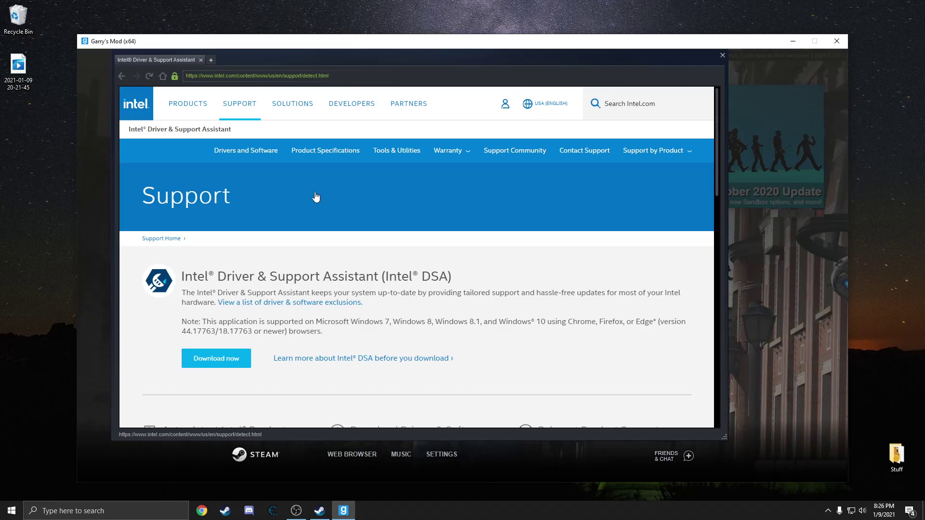
pyautogui.scroll(-2, 316, 197)
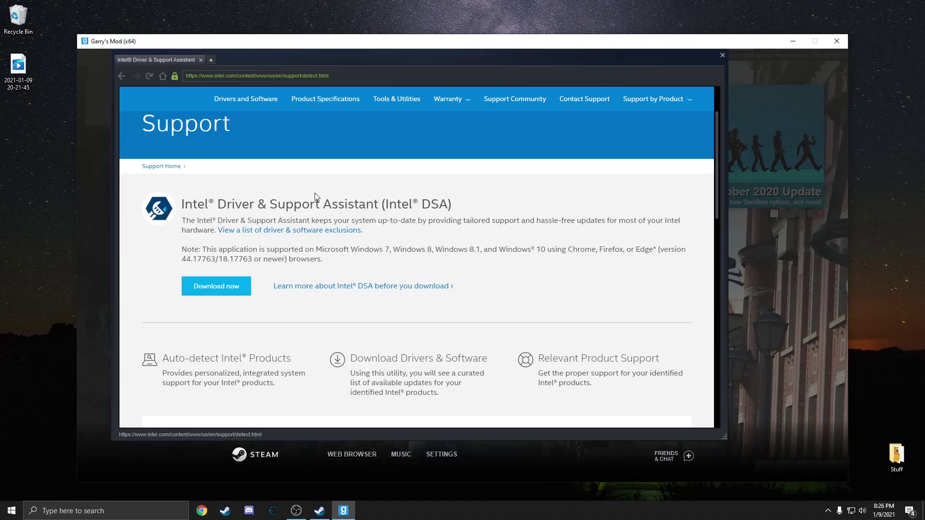
# Step: Return to the search results, search for "nvidia driver update" and open NVIDIA's automatic driver detection page
pyautogui.click(121, 76)
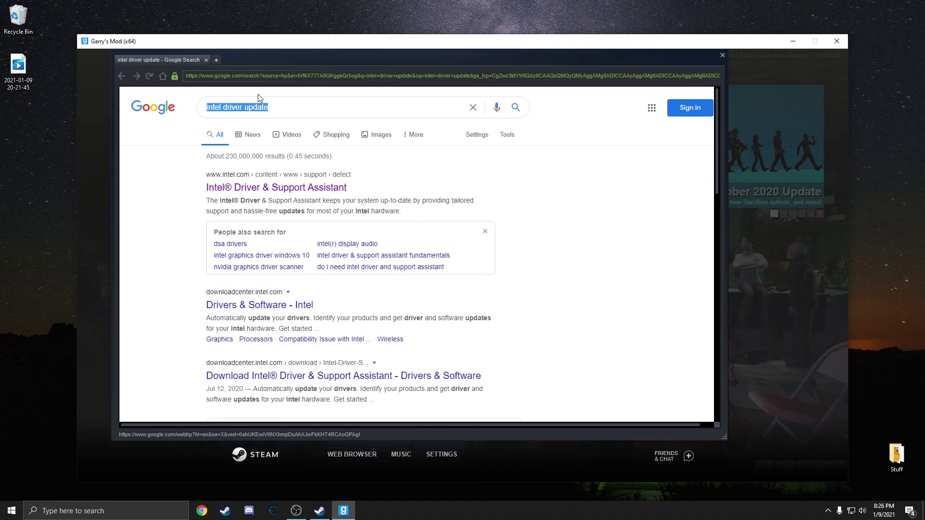
pyautogui.write('gpu')
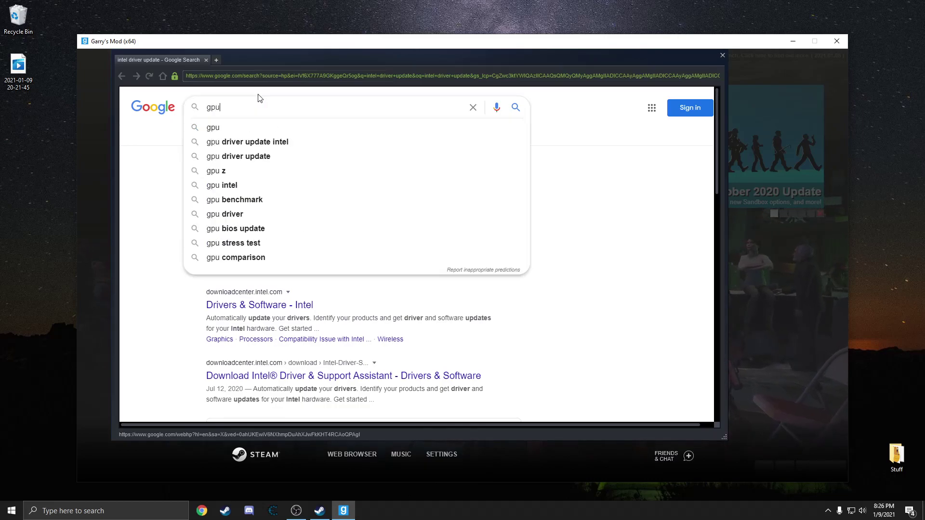
pyautogui.press('BackSpace')
pyautogui.press('BackSpace')
pyautogui.press('BackSpace')
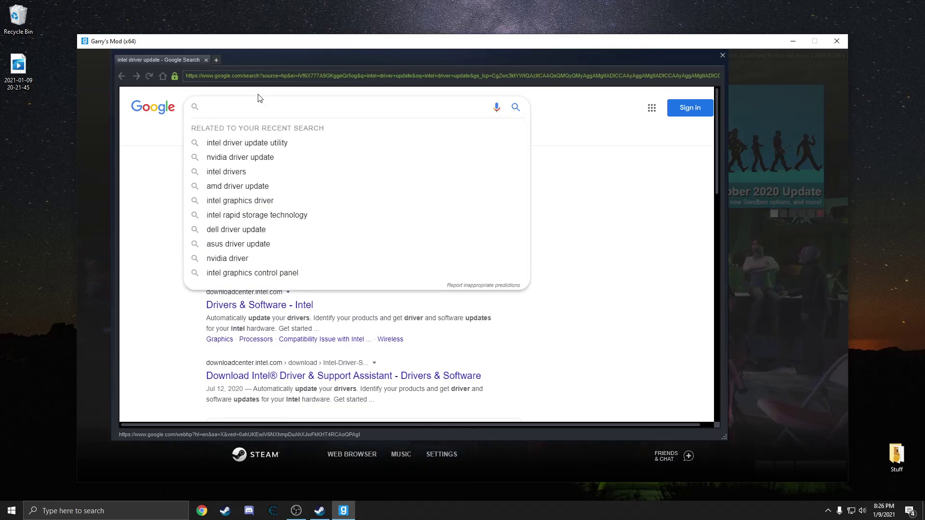
pyautogui.write('nivdia')
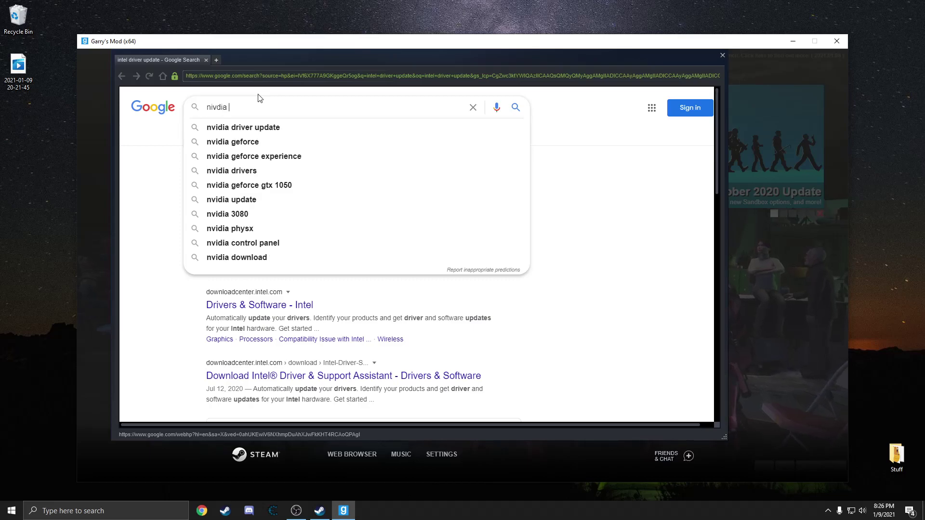
pyautogui.click(243, 127)
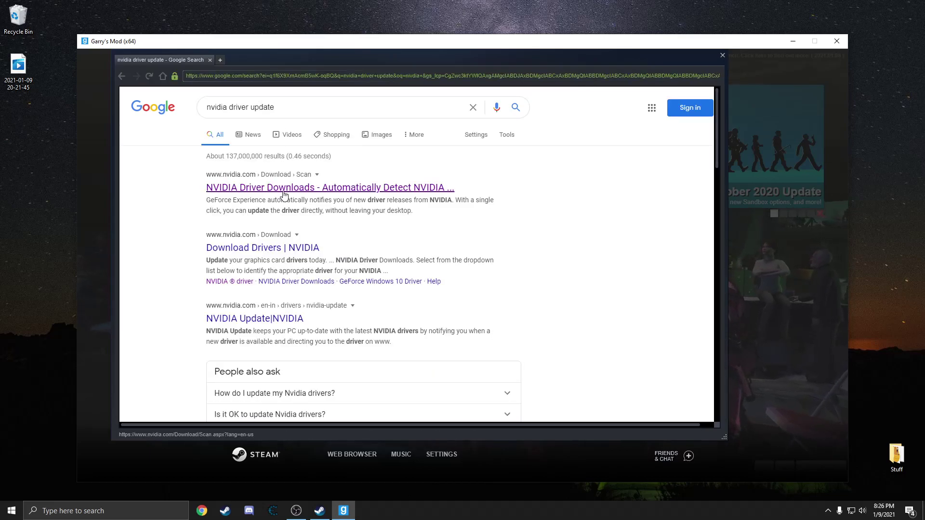
pyautogui.click(284, 191)
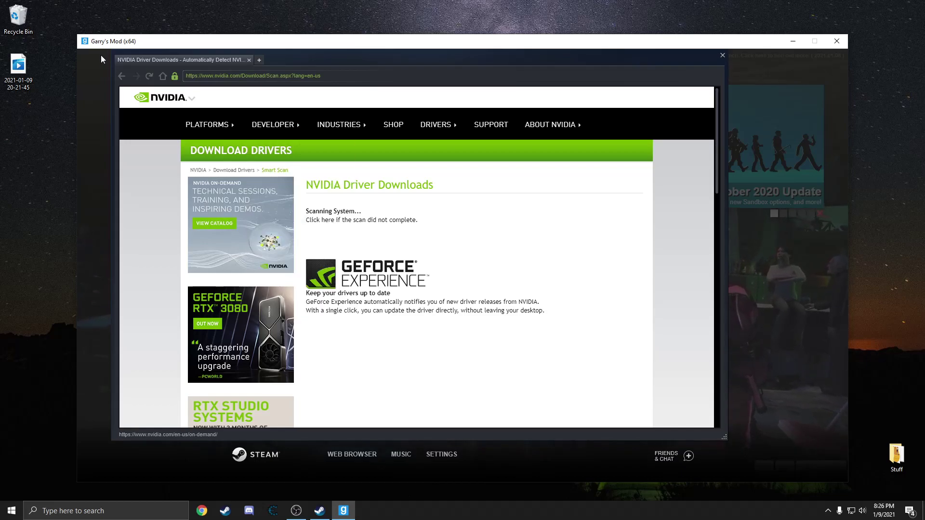
# Step: Close the overlay's web browser, return to the game and move the game window slightly up
pyautogui.click(122, 77)
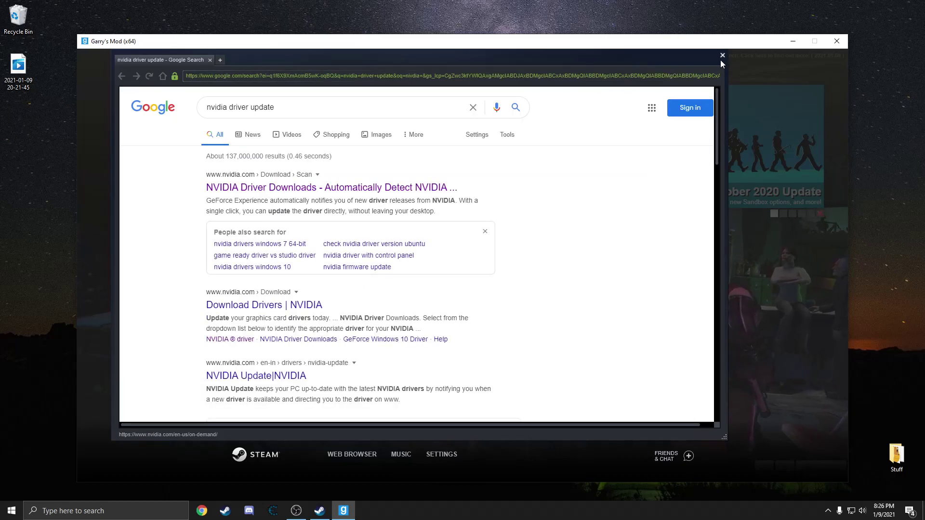
pyautogui.click(722, 56)
pyautogui.hotkey('shift', 'Tab')
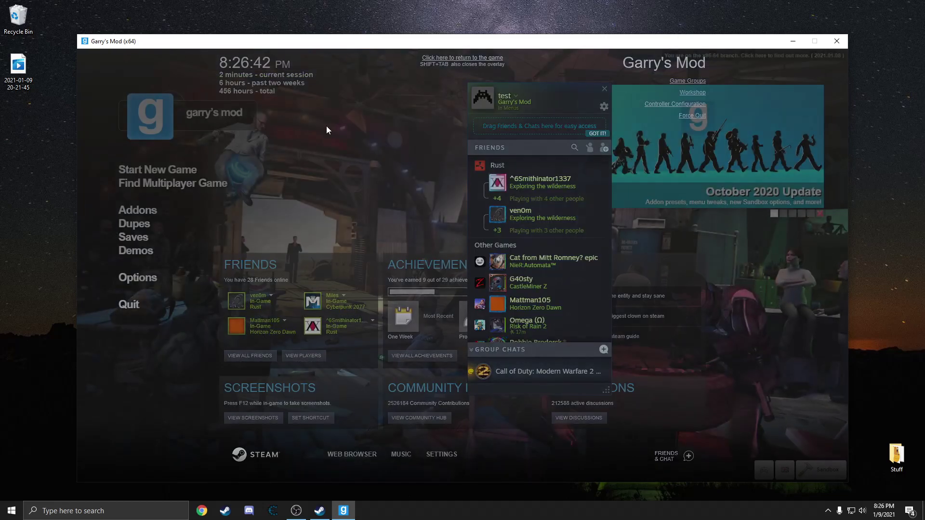
pyautogui.moveTo(274, 45); pyautogui.dragTo(276, 33)
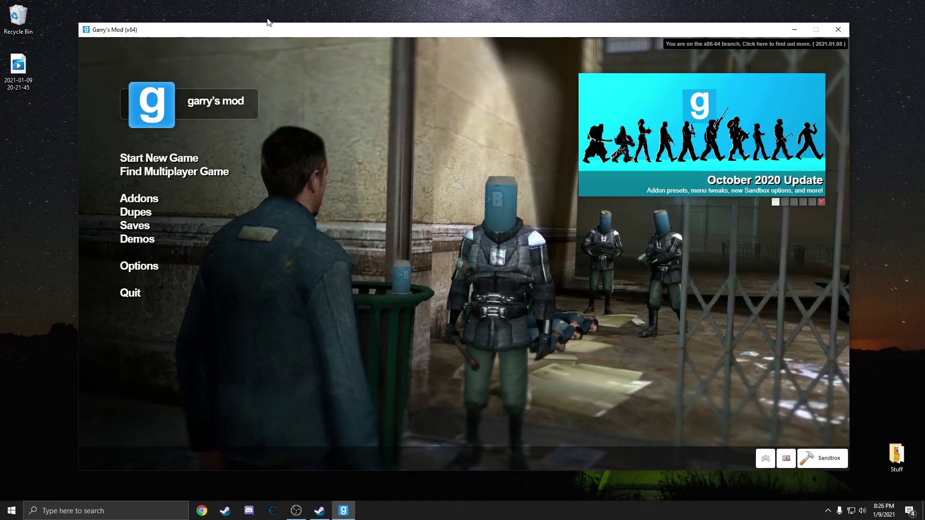
# Step: Open the multiplayer server list and select the Faded.gg server under the Trouble in Terrorist Town gamemode
pyautogui.click(211, 173)
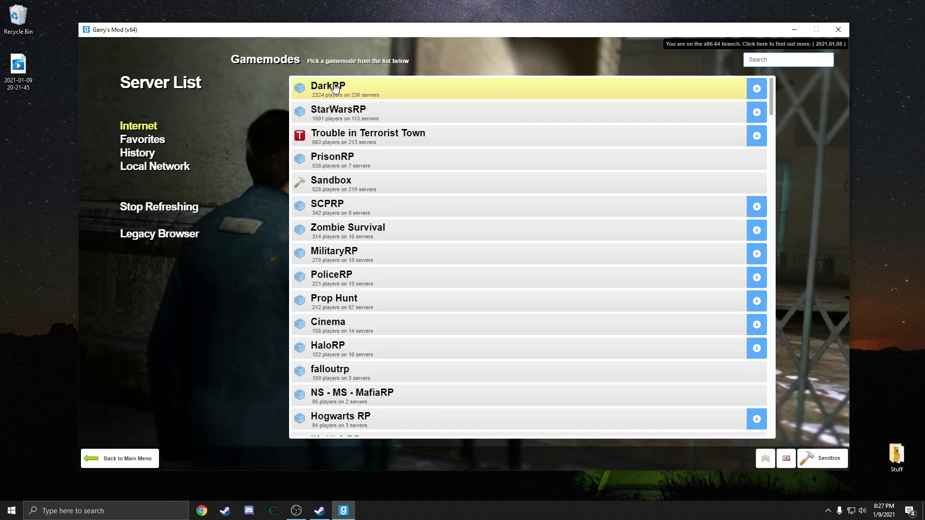
pyautogui.click(373, 137)
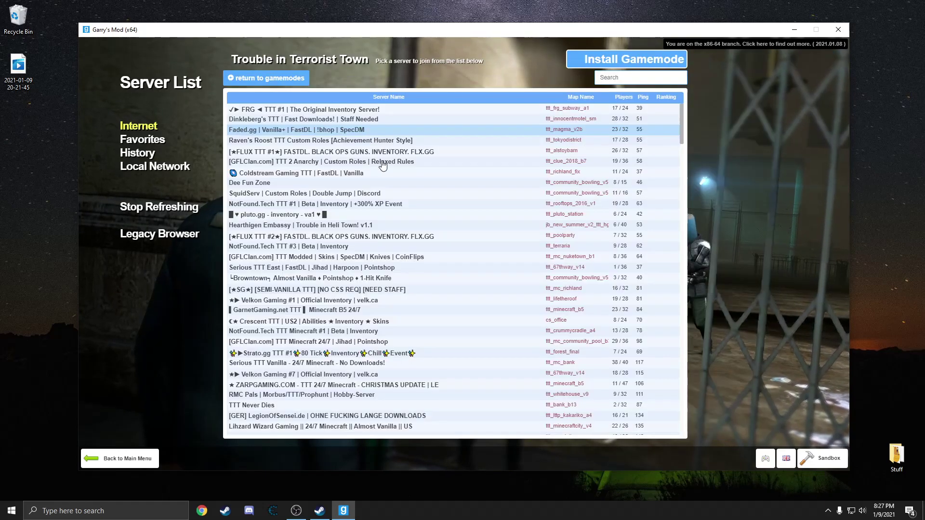
pyautogui.click(292, 132)
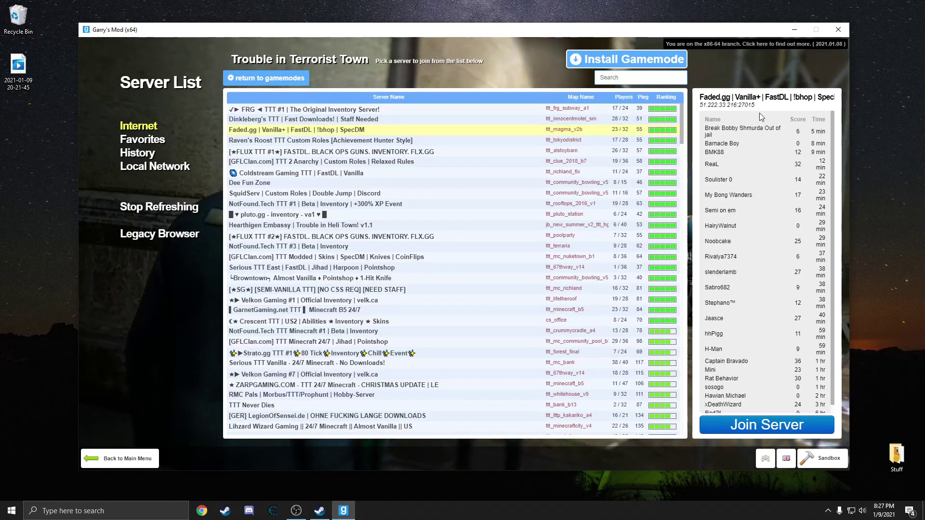
# Step: Enter "connect 51.222.33.216:27015" in the console using the selected server's address, and return to the gamemode list without submitting it
pyautogui.moveTo(753, 104); pyautogui.dragTo(702, 104)
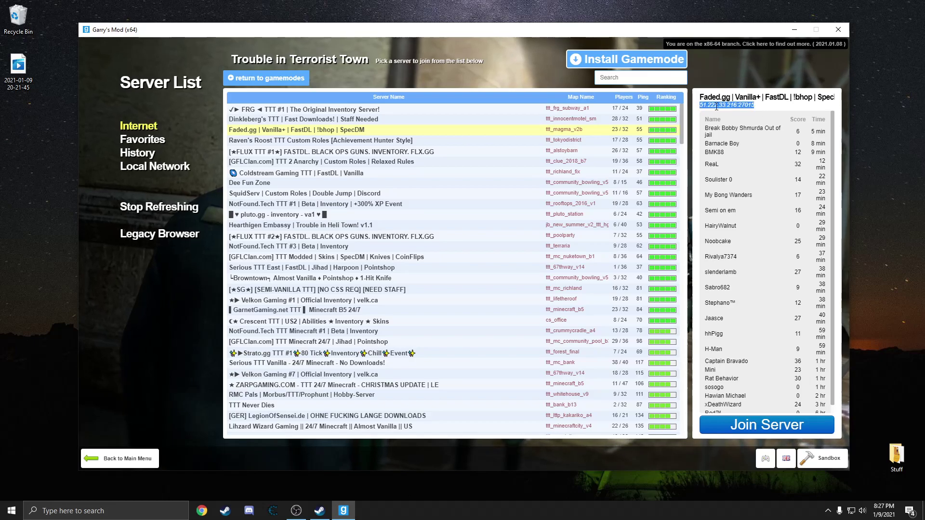
pyautogui.press('`')
pyautogui.write('connect 51.222.33.216:27015')
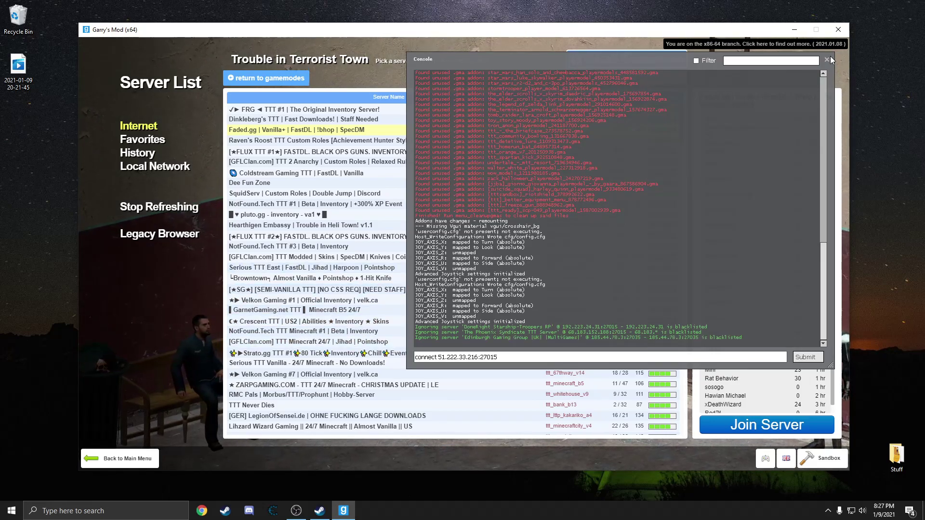
pyautogui.click(826, 60)
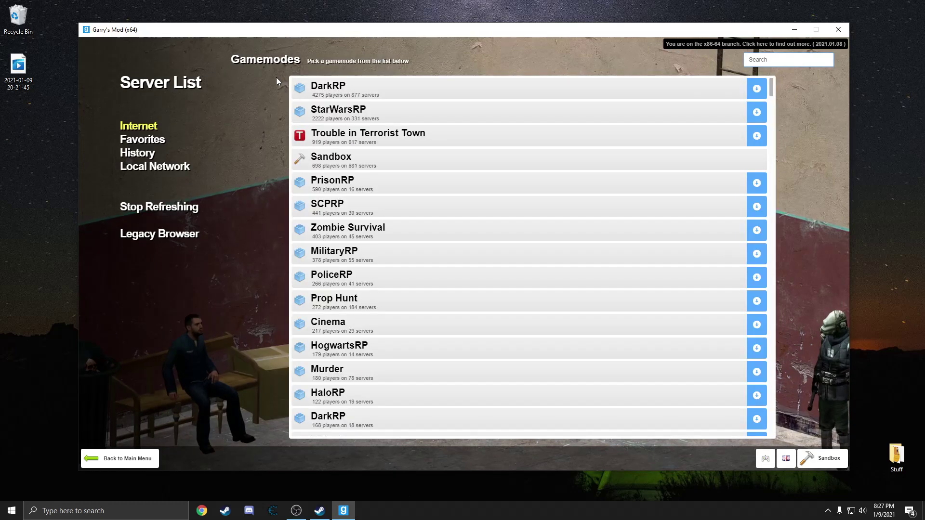
pyautogui.click(273, 78)
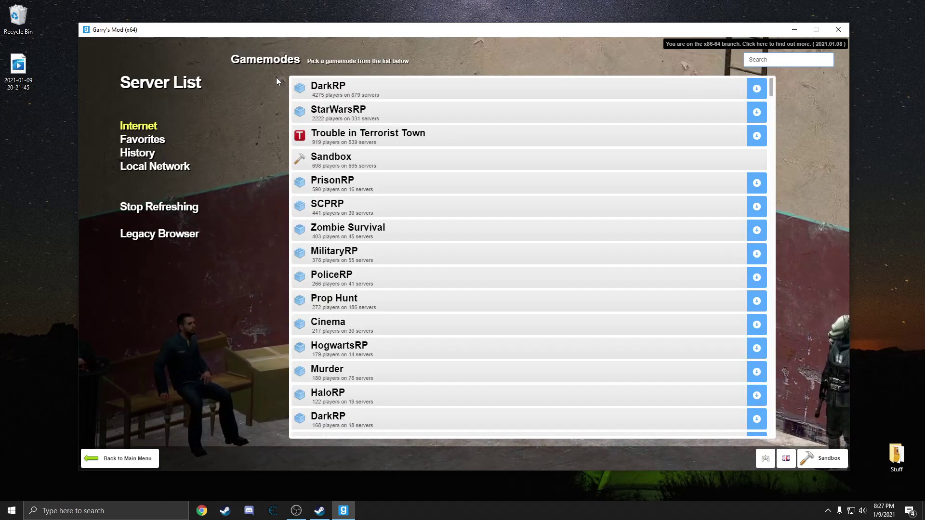
pyautogui.click(36, 170)
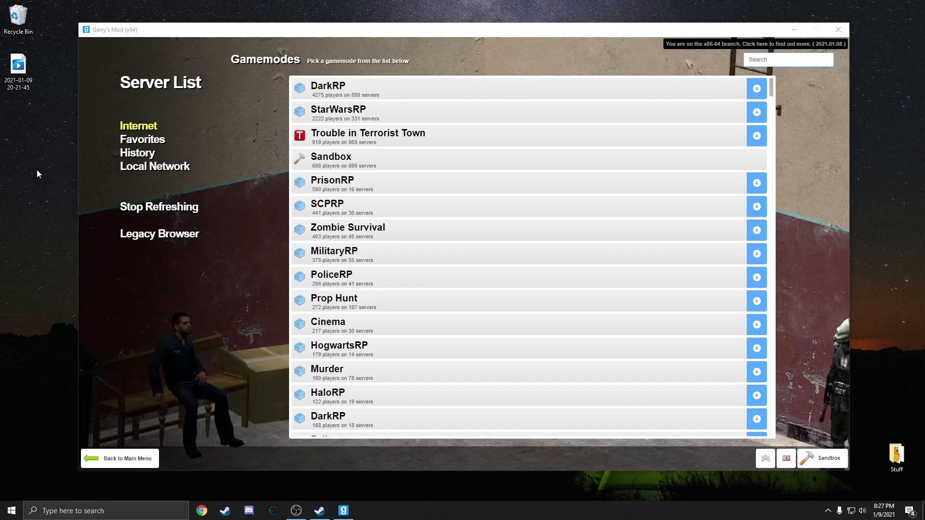